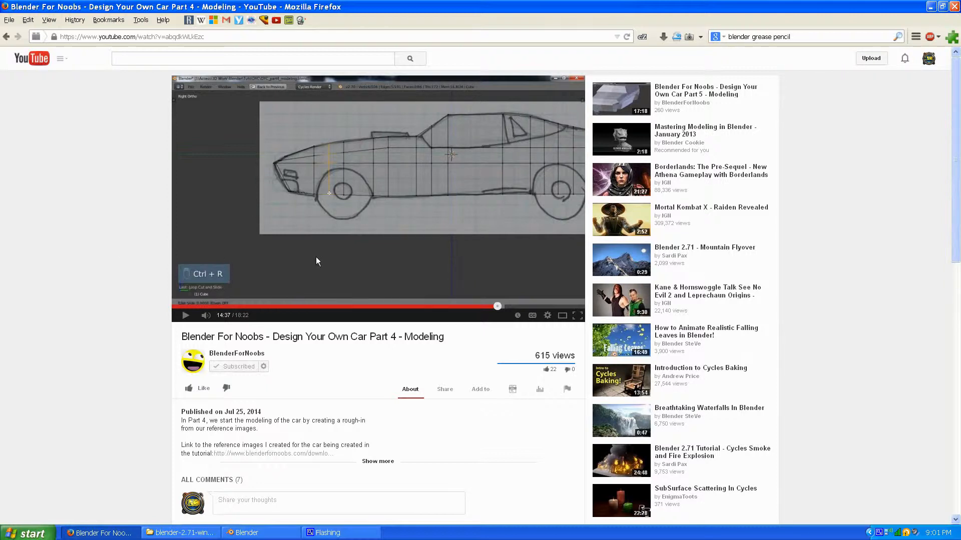
Review the wheel-arch modeling in the car tutorial video, checking the points around 14:39, 15:07, 15:37 and 16:02.
click(185, 316)
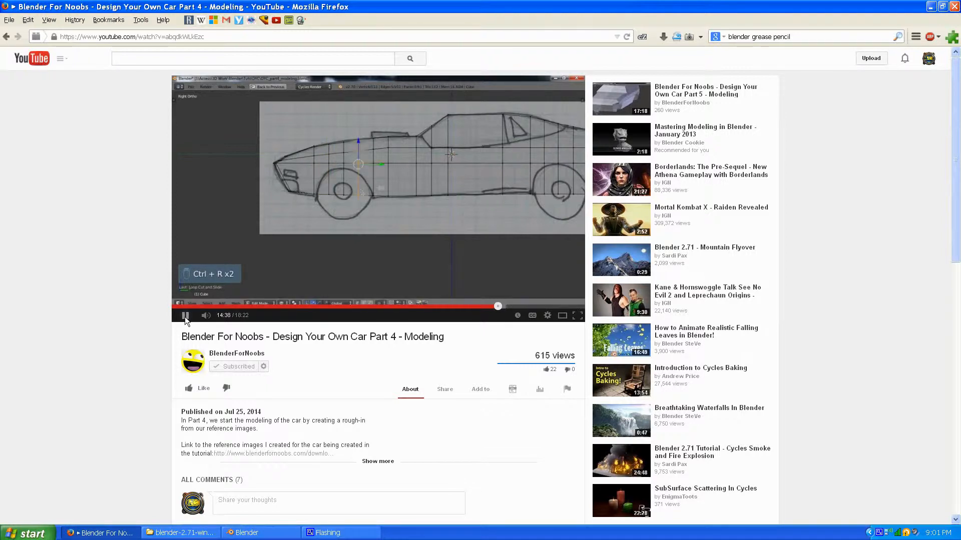
click(185, 316)
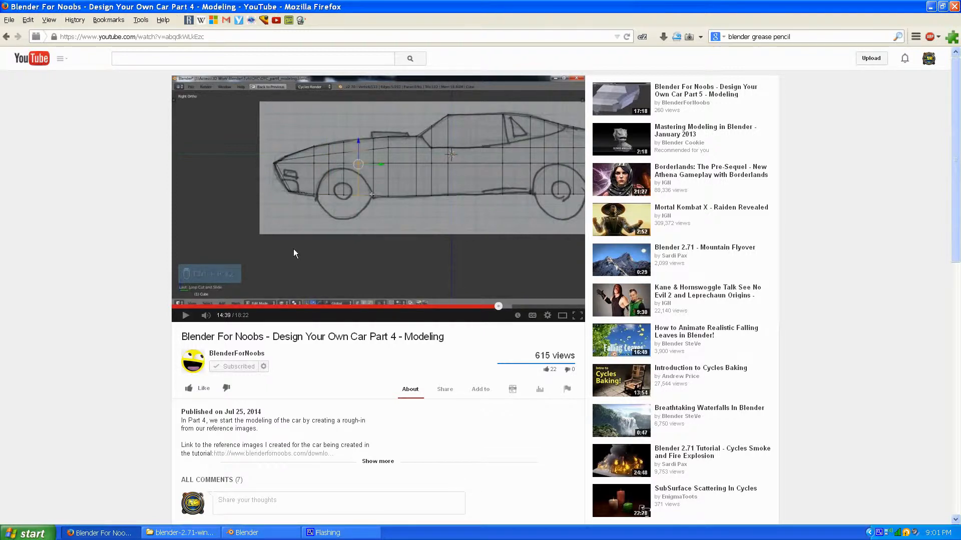
click(509, 307)
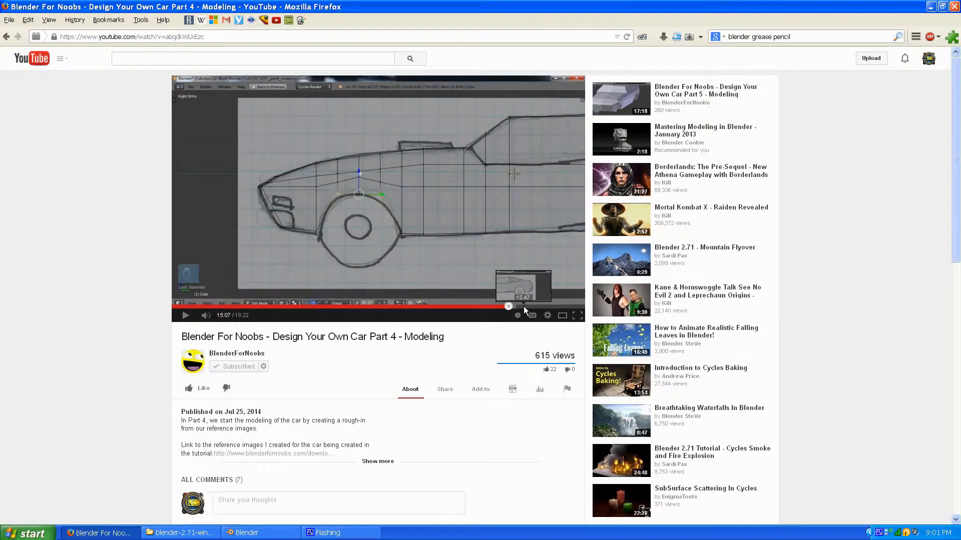
click(520, 306)
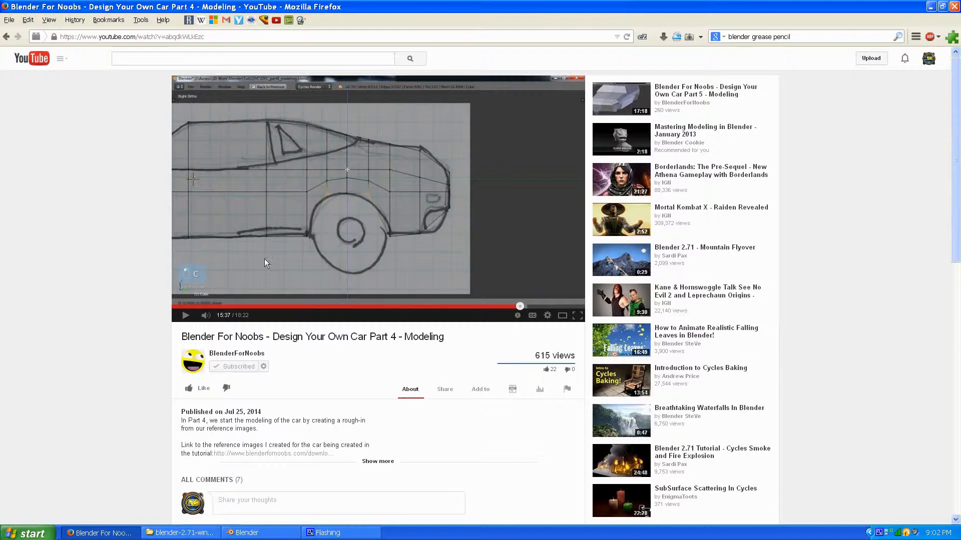
click(529, 306)
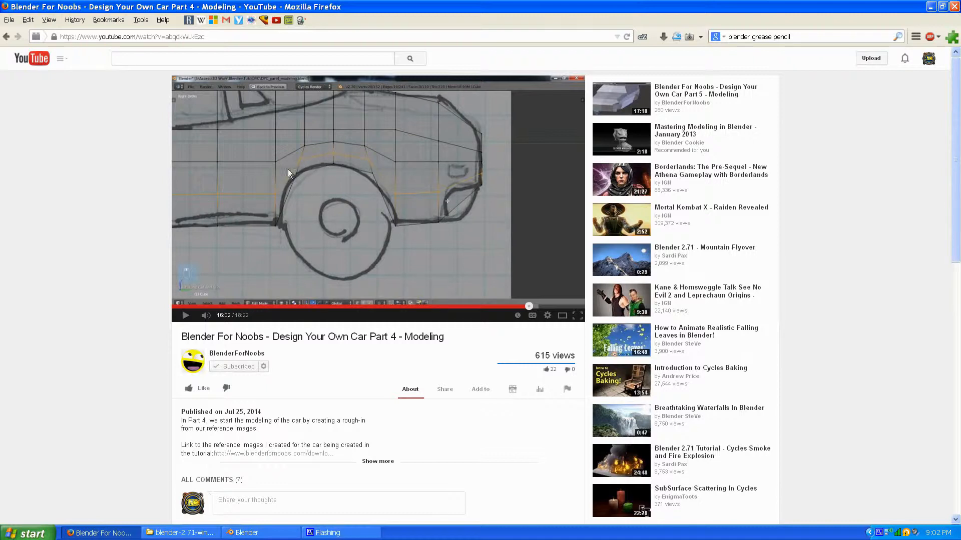
Switch to Blender and sketch freehand Grease Pencil lines along the car's front edge, the windshield base and the front door seam.
click(248, 533)
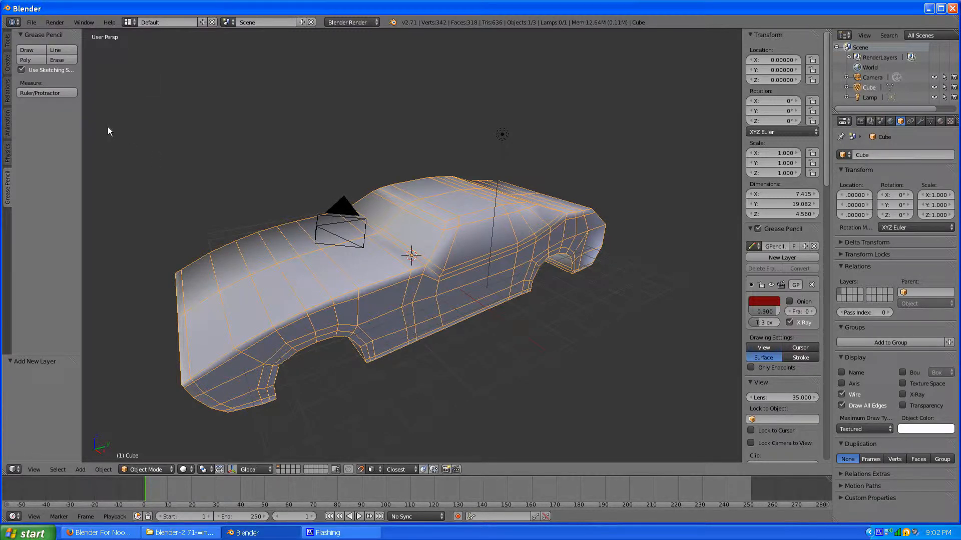
click(33, 54)
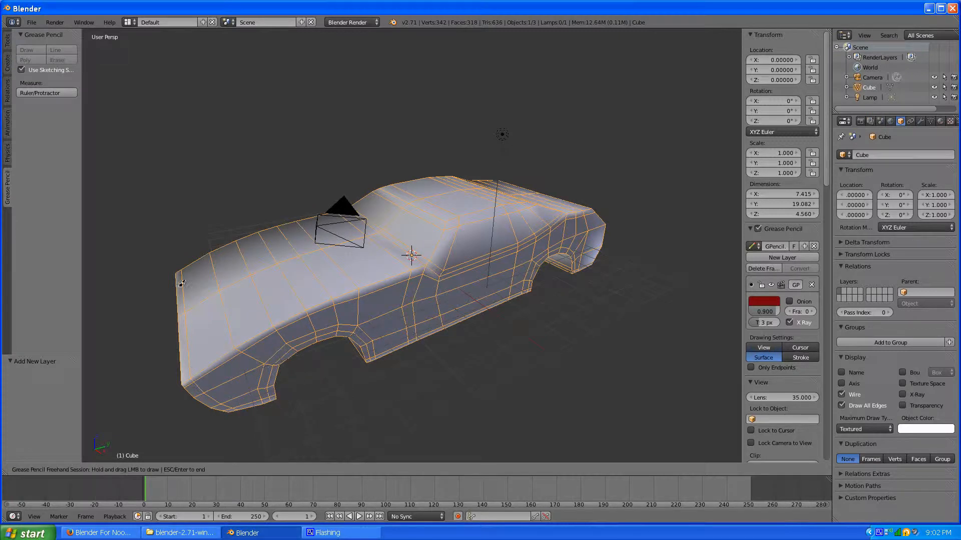
mouse_move(183, 273)
mouse_down()
mouse_move(199, 390)
mouse_move(234, 411)
mouse_move(200, 392)
mouse_move(188, 366)
mouse_move(176, 273)
mouse_move(188, 357)
mouse_move(233, 408)
mouse_up()
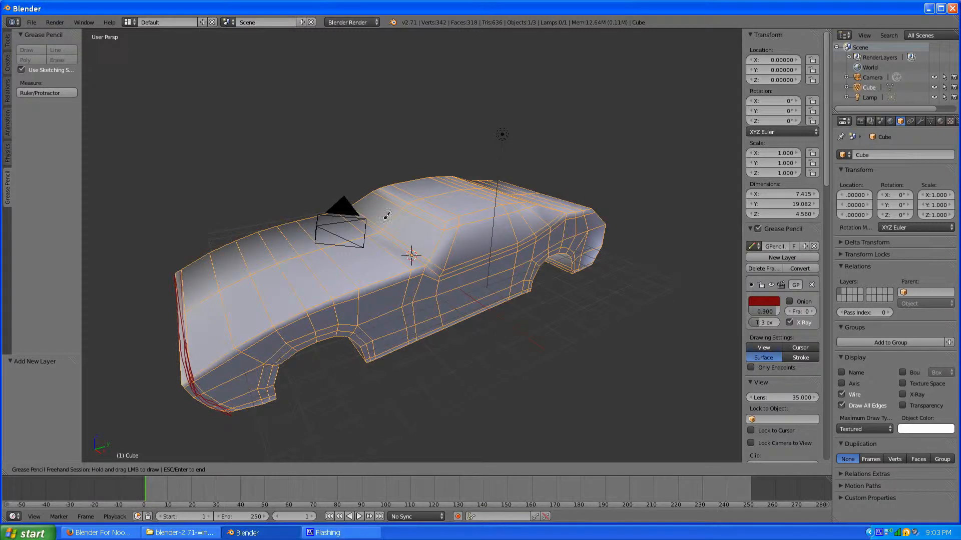
mouse_move(350, 208)
mouse_down()
mouse_move(423, 271)
mouse_move(426, 334)
mouse_move(424, 300)
mouse_move(357, 210)
mouse_move(413, 258)
mouse_up()
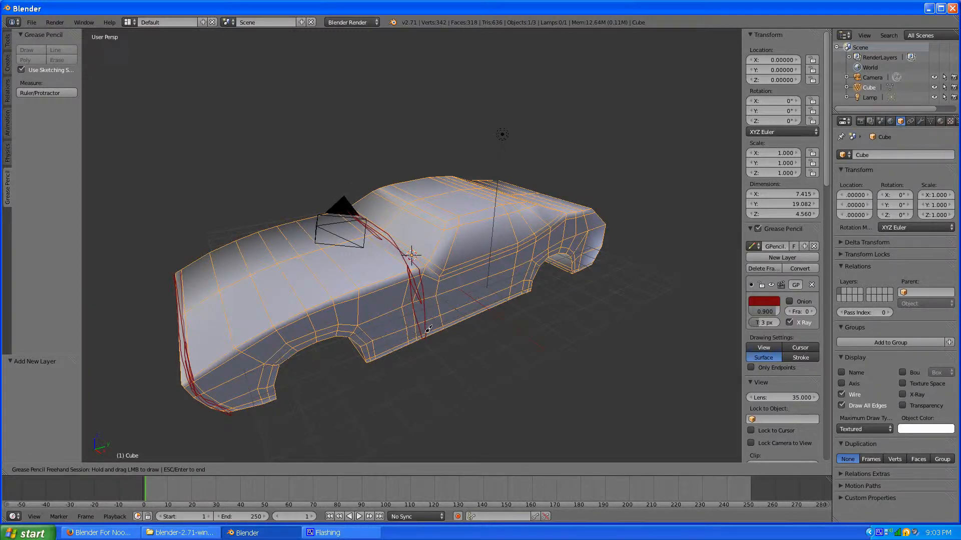
Sketch Grease Pencil lines around the windshield frame, side window and roof edge, and along the body side from nose to tail.
mouse_move(429, 329)
mouse_down()
mouse_move(442, 218)
mouse_move(376, 189)
mouse_up()
mouse_move(357, 205)
mouse_down()
mouse_move(434, 264)
mouse_move(497, 254)
mouse_move(557, 210)
mouse_up()
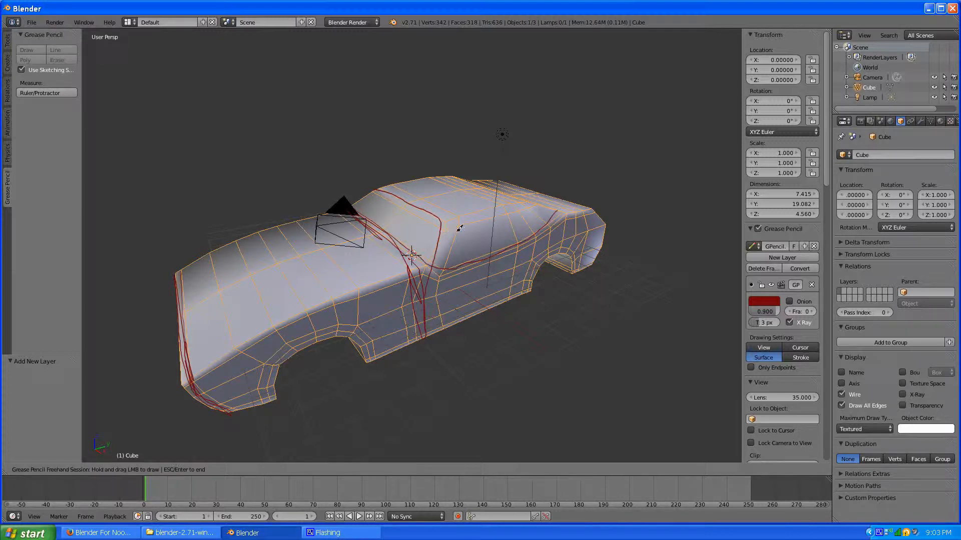
mouse_move(445, 171)
mouse_down()
mouse_move(532, 221)
mouse_move(549, 256)
mouse_move(535, 229)
mouse_up()
mouse_move(186, 387)
mouse_down()
mouse_move(311, 316)
mouse_move(414, 278)
mouse_move(474, 269)
mouse_move(595, 209)
mouse_up()
mouse_move(379, 187)
mouse_down()
mouse_move(415, 214)
mouse_move(460, 227)
mouse_move(541, 199)
mouse_up()
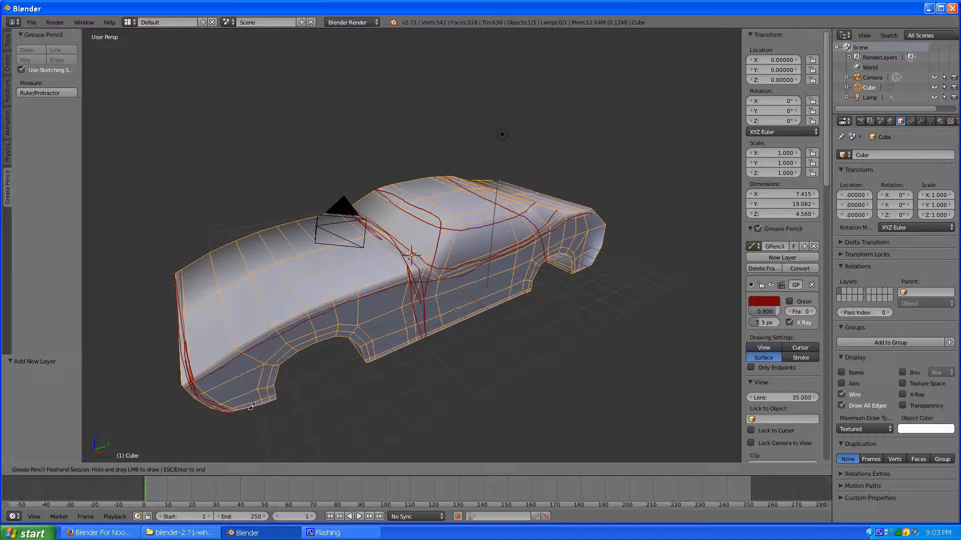
Sketch Grease Pencil lines around both wheel arches, down the rear end, and lengthwise along the hood and roof.
mouse_move(270, 402)
mouse_down()
mouse_move(274, 359)
mouse_move(305, 330)
mouse_move(352, 324)
mouse_move(377, 364)
mouse_up()
mouse_move(529, 291)
mouse_down()
mouse_move(540, 255)
mouse_move(570, 246)
mouse_move(579, 272)
mouse_up()
mouse_move(504, 180)
mouse_down()
mouse_move(582, 204)
mouse_move(596, 225)
mouse_move(588, 270)
mouse_up()
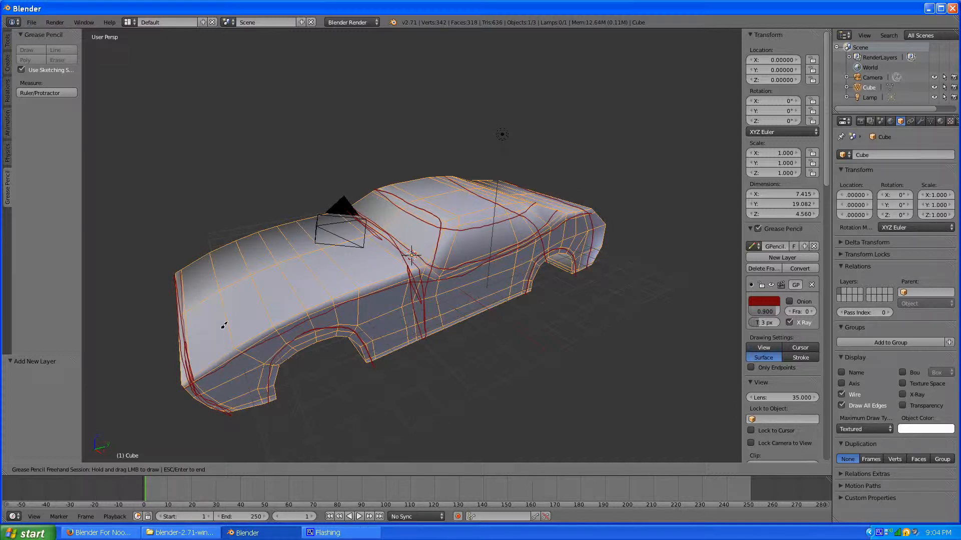
mouse_move(186, 373)
mouse_down()
mouse_move(261, 316)
mouse_move(414, 260)
mouse_move(453, 214)
mouse_move(543, 202)
mouse_up()
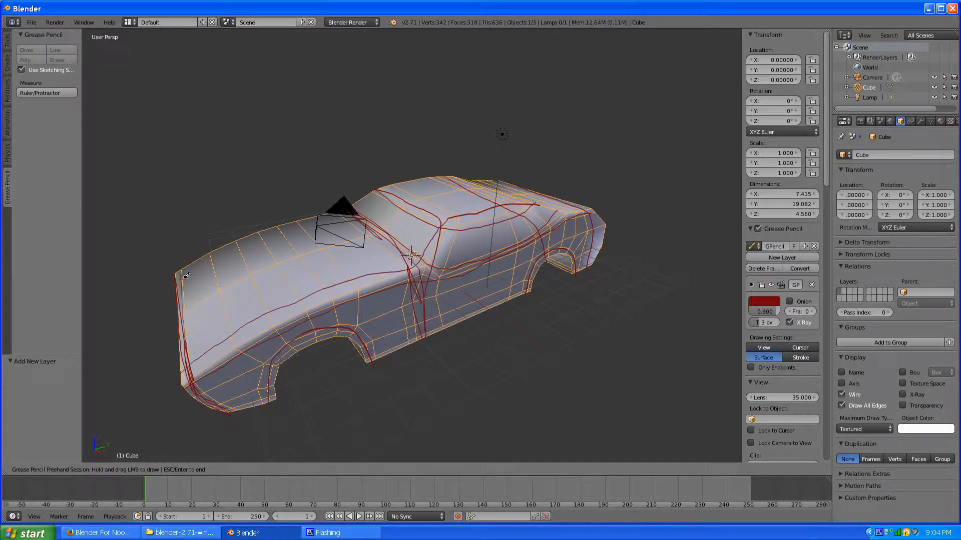
drag(176, 278, 349, 218)
Sketch Grease Pencil lines across the rear roof and behind the side window, and end the drawing session.
middle_drag(410, 370, 348, 368)
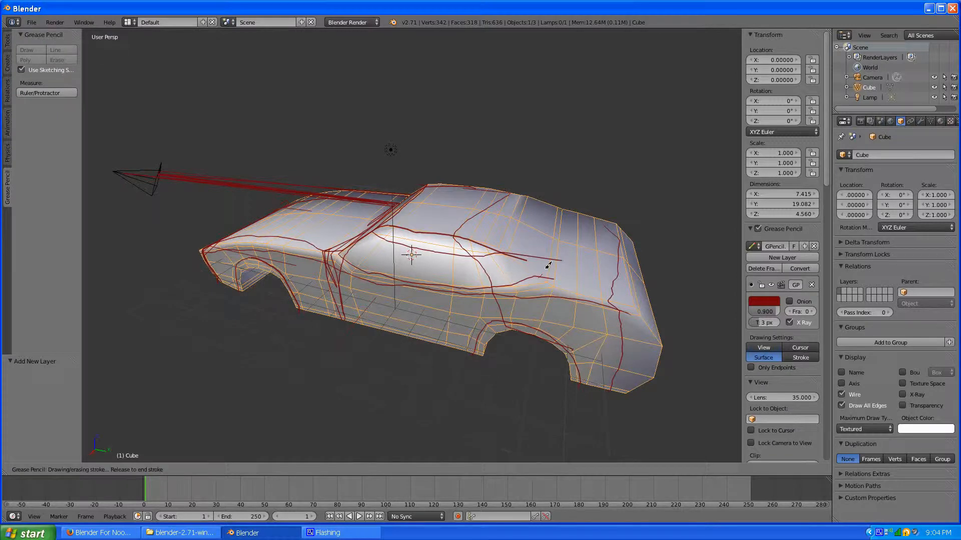
drag(552, 245, 560, 184)
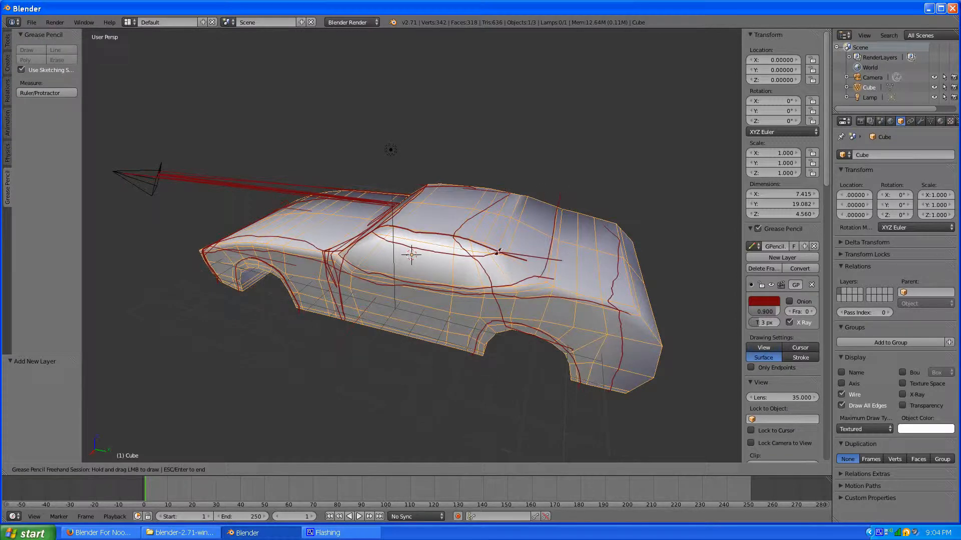
drag(502, 252, 532, 198)
drag(524, 258, 517, 256)
key(Escape)
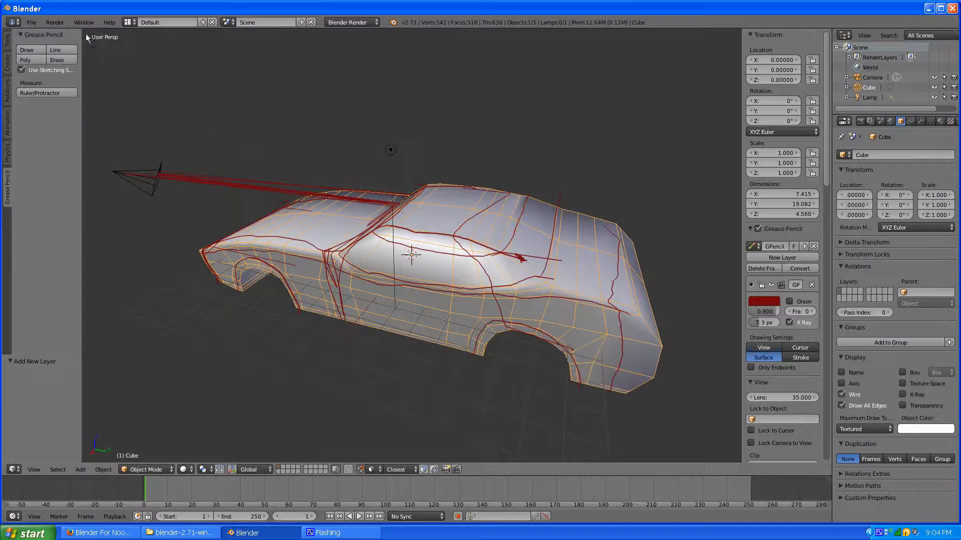
Erase the stray Grease Pencil strokes running out to the camera and the stroke end overshooting the rear roof.
click(55, 60)
mouse_move(217, 180)
mouse_down()
mouse_move(172, 170)
mouse_move(202, 186)
mouse_move(155, 177)
mouse_up()
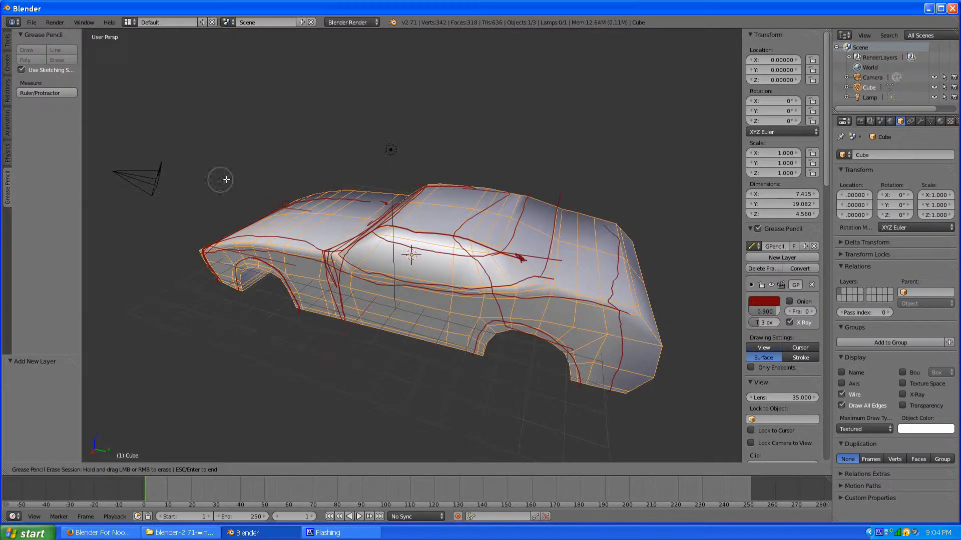
drag(570, 185, 567, 185)
key(Escape)
Sketch more Grease Pencil lines over the rear quarter and around the car's tail down to its lower edge.
click(31, 48)
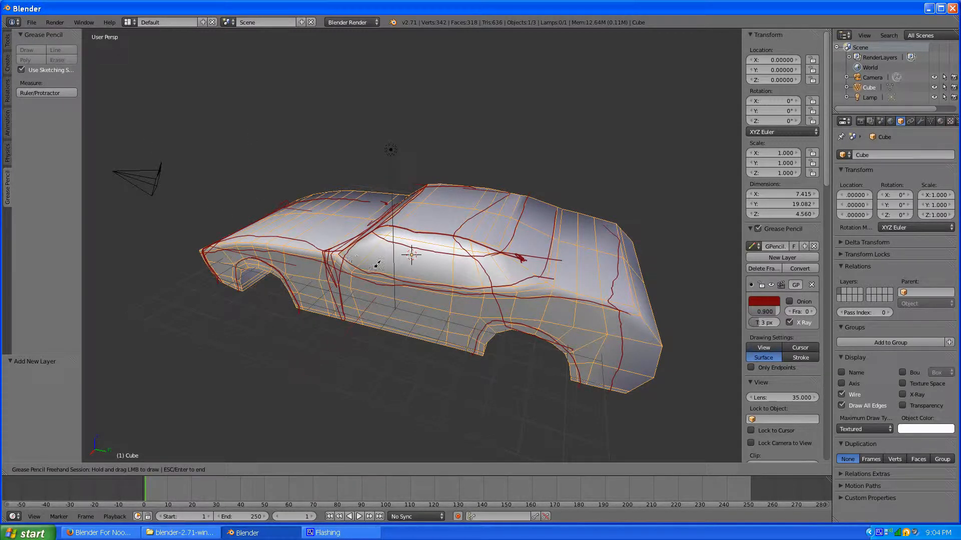
mouse_move(466, 287)
mouse_down()
mouse_move(531, 280)
mouse_move(562, 202)
mouse_up()
mouse_move(605, 296)
middle_down()
mouse_move(429, 257)
mouse_move(553, 255)
mouse_move(559, 290)
middle_up()
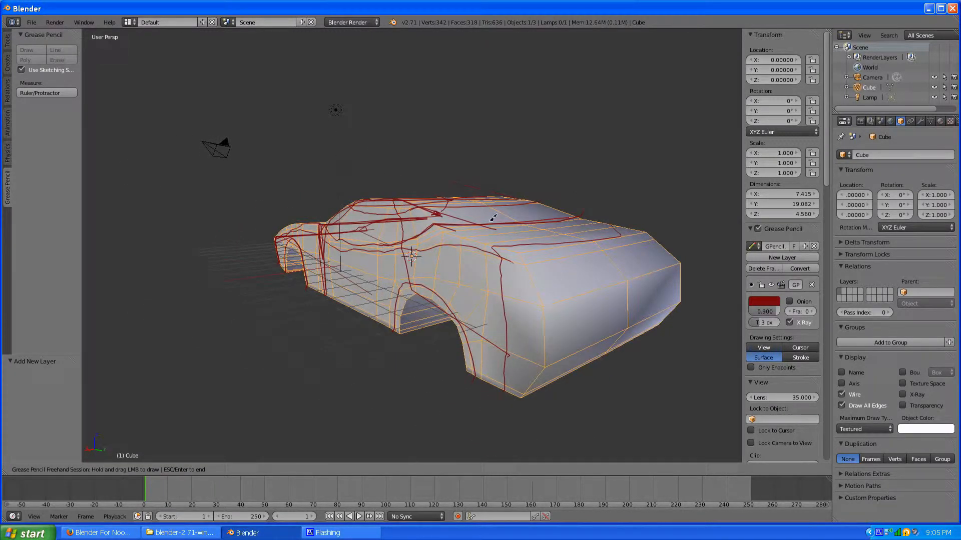
mouse_move(492, 223)
mouse_down()
mouse_move(540, 257)
mouse_move(568, 342)
mouse_move(555, 414)
mouse_up()
Retrace the front and rear wheel arches with Grease Pencil strokes from a lower front view, and end the drawing session.
middle_drag(543, 247, 274, 334)
mouse_move(265, 348)
mouse_down()
mouse_move(308, 271)
mouse_move(353, 270)
mouse_move(379, 318)
mouse_up()
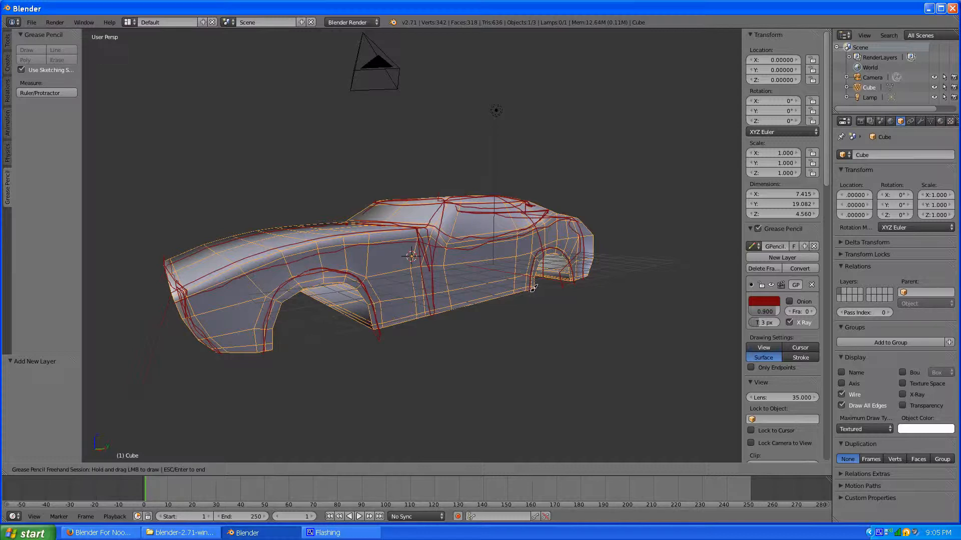
drag(533, 288, 548, 241)
drag(576, 282, 577, 283)
mouse_move(576, 282)
middle_down()
mouse_move(500, 328)
mouse_move(433, 317)
mouse_move(481, 314)
mouse_move(468, 286)
mouse_move(479, 305)
mouse_move(418, 314)
mouse_move(476, 306)
middle_up()
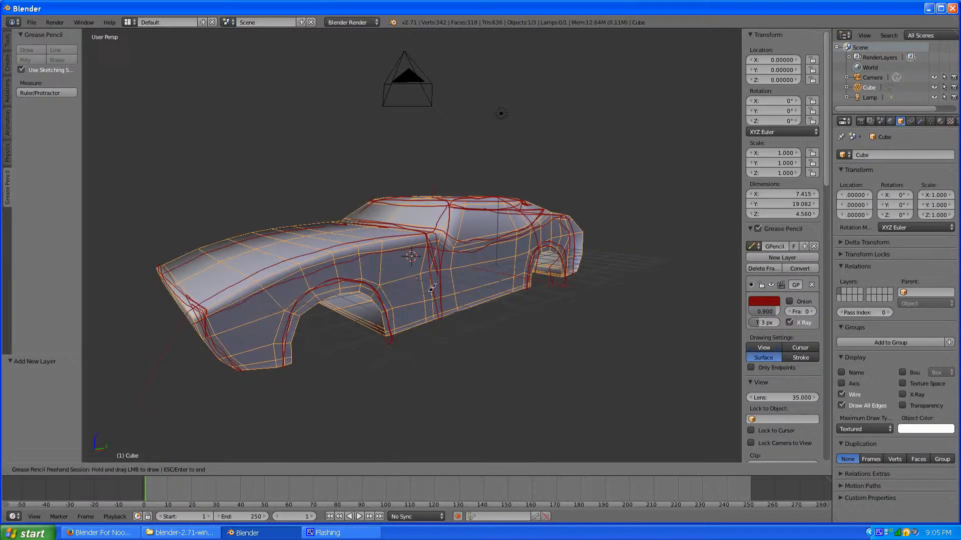
key(Escape)
Try a Subdivision Surface modifier on the car body with view subdivisions of 2 and 1, and remove the modifier.
click(920, 122)
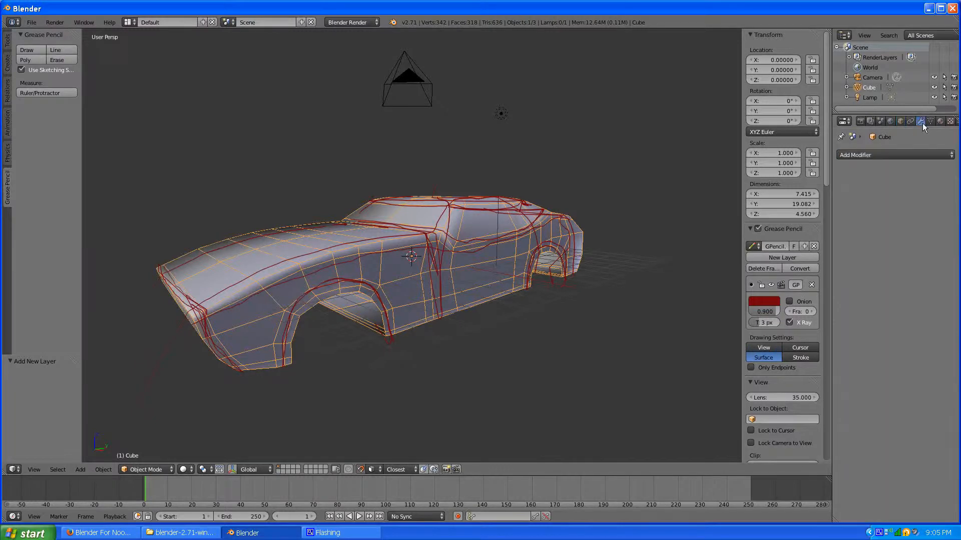
click(894, 155)
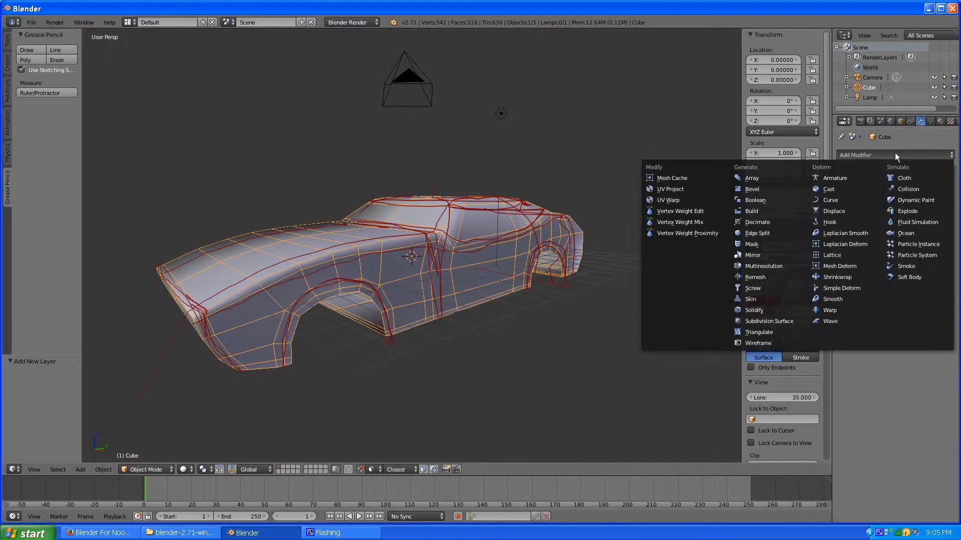
click(758, 321)
middle_drag(500, 258, 349, 299)
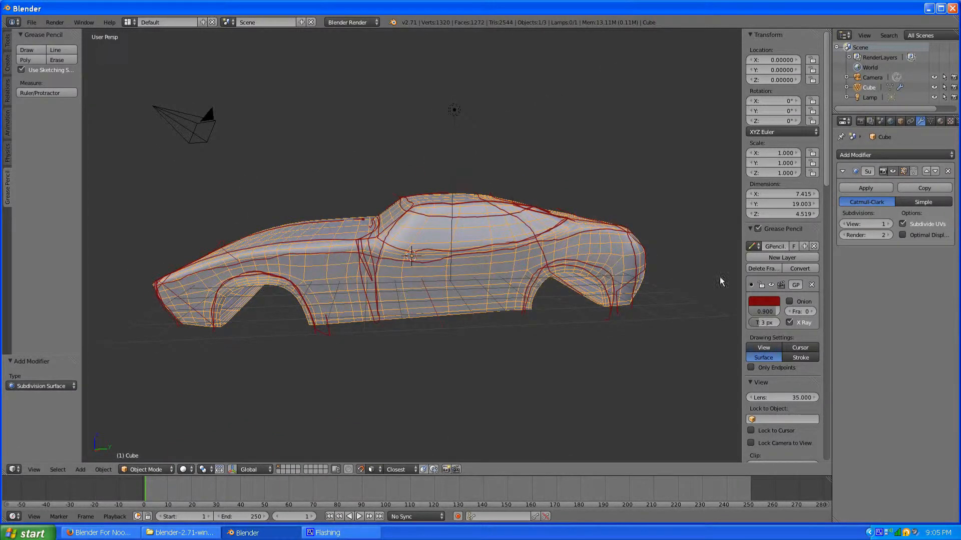
click(887, 224)
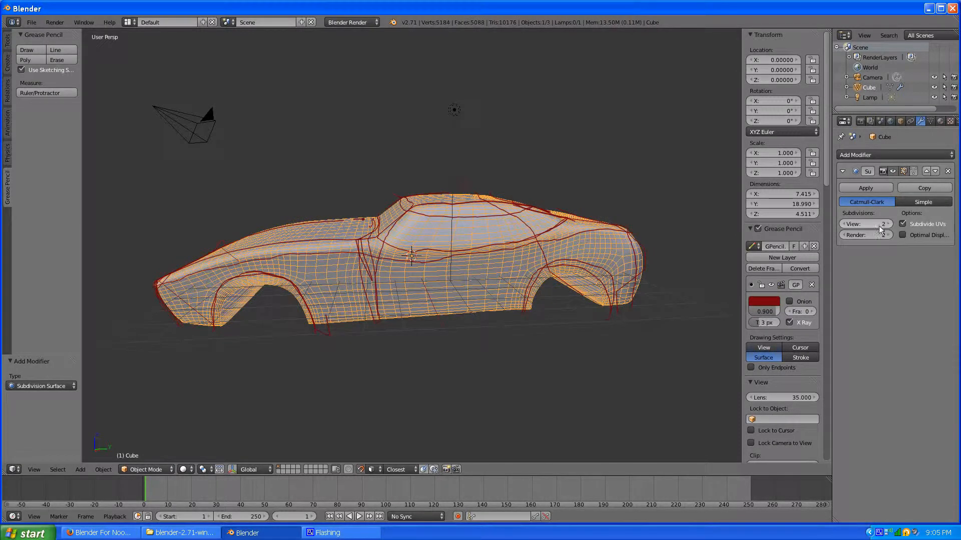
click(844, 224)
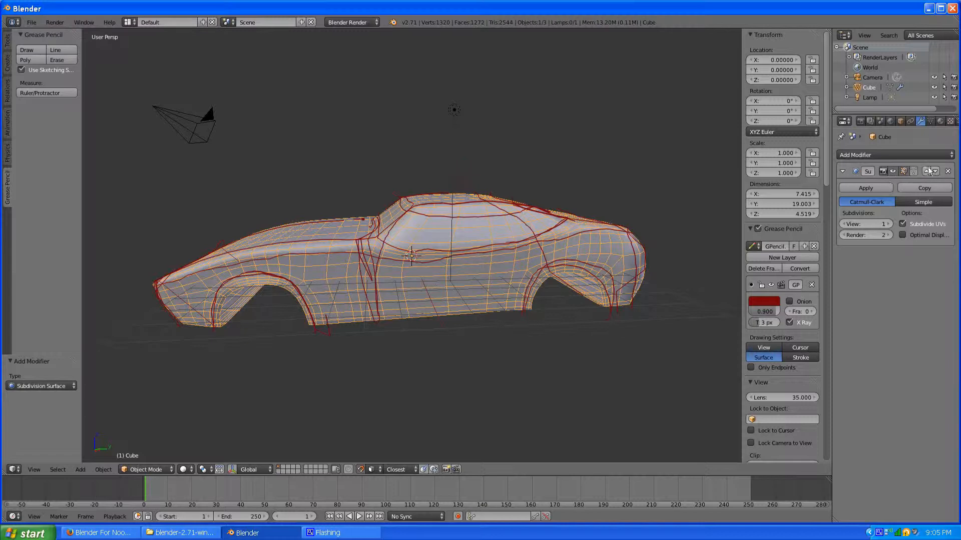
click(949, 172)
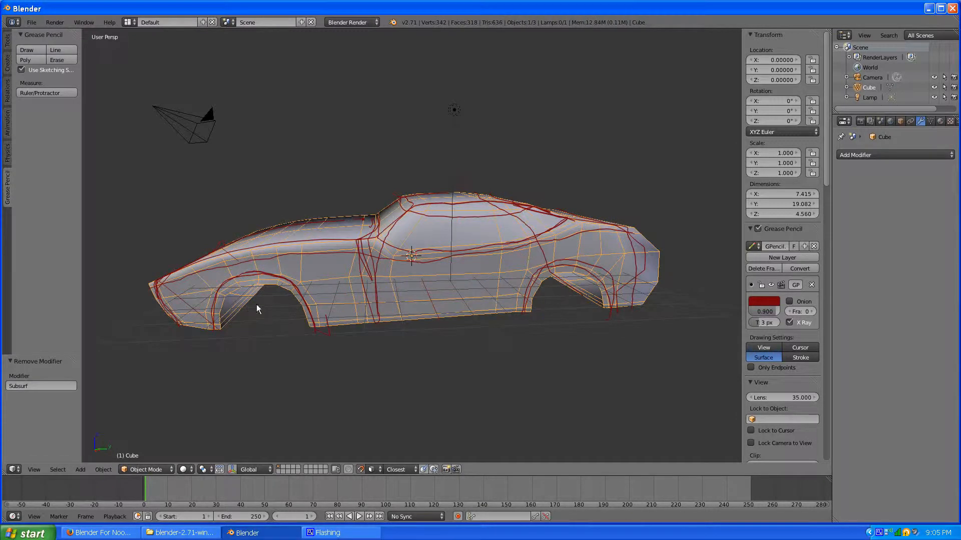
Examine the car body from front, side and rear, comparing the sketched guide lines with the mesh edges and wheel arches.
middle_drag(257, 303, 292, 330)
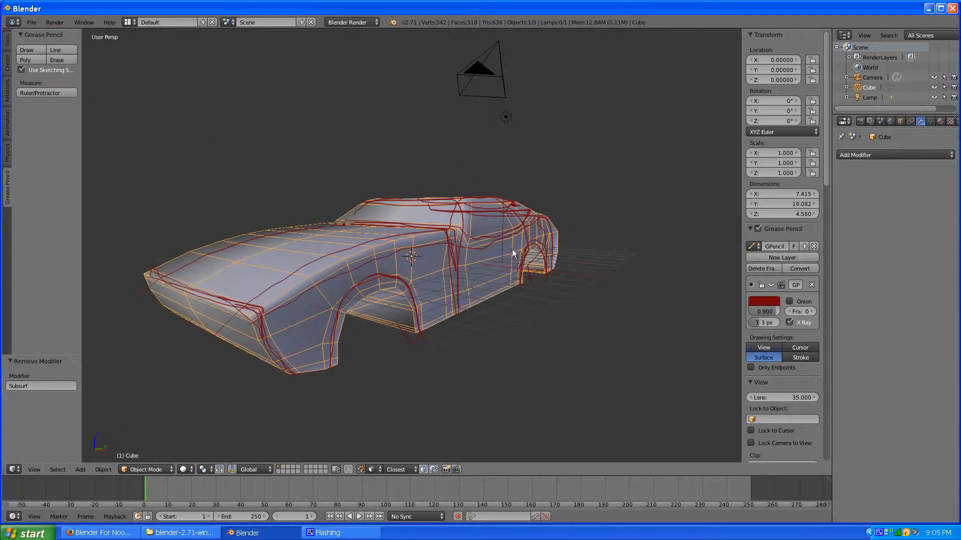
middle_drag(512, 249, 545, 281)
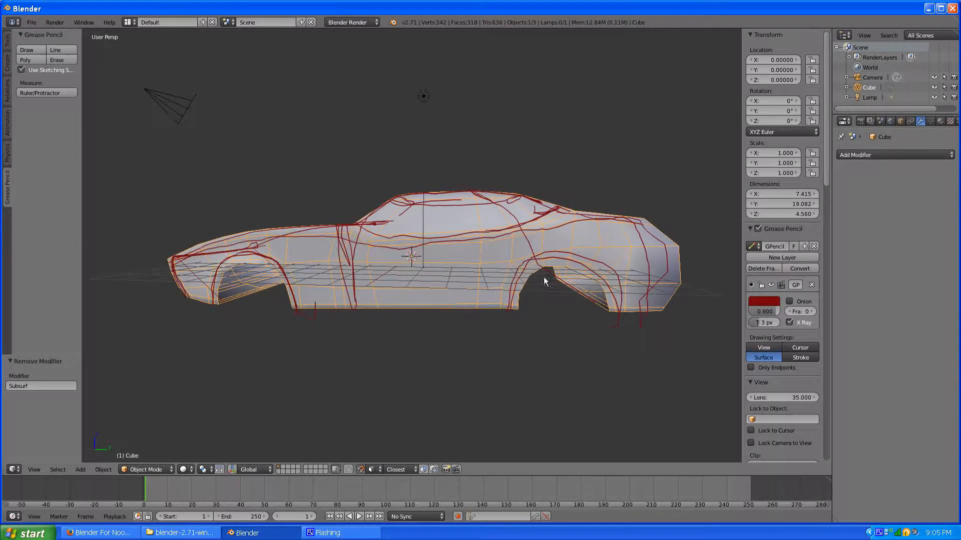
middle_drag(540, 247, 512, 263)
middle_drag(446, 278, 461, 300)
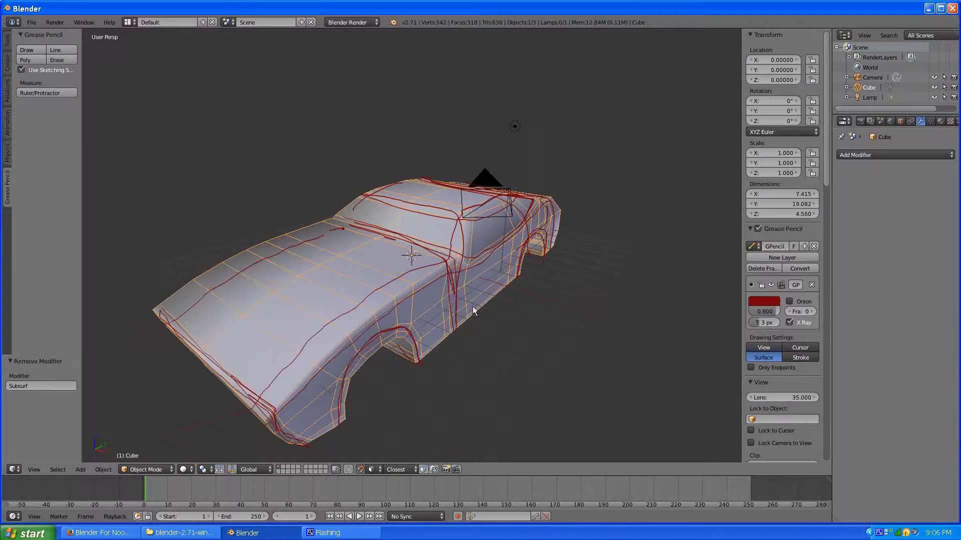
middle_drag(518, 259, 567, 311)
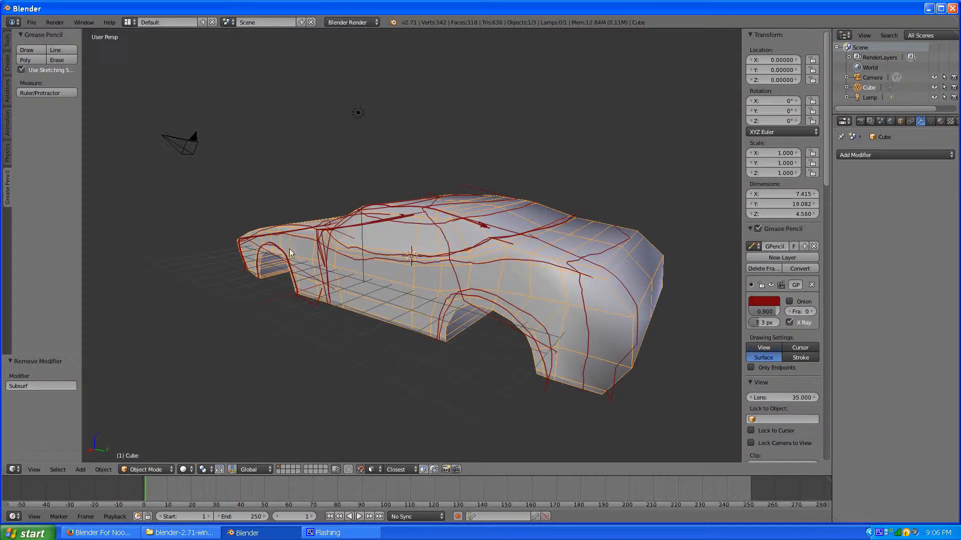
middle_drag(291, 253, 376, 270)
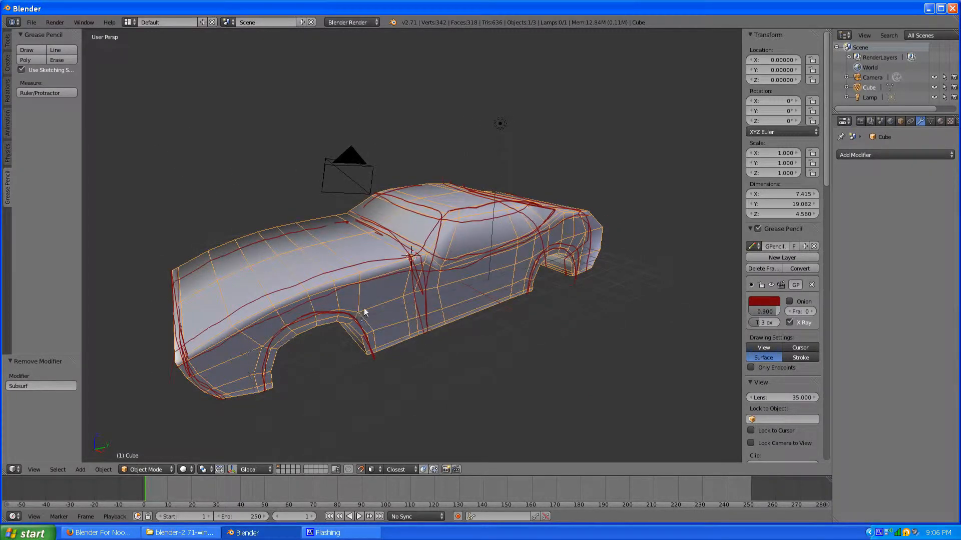
middle_drag(515, 293, 477, 270)
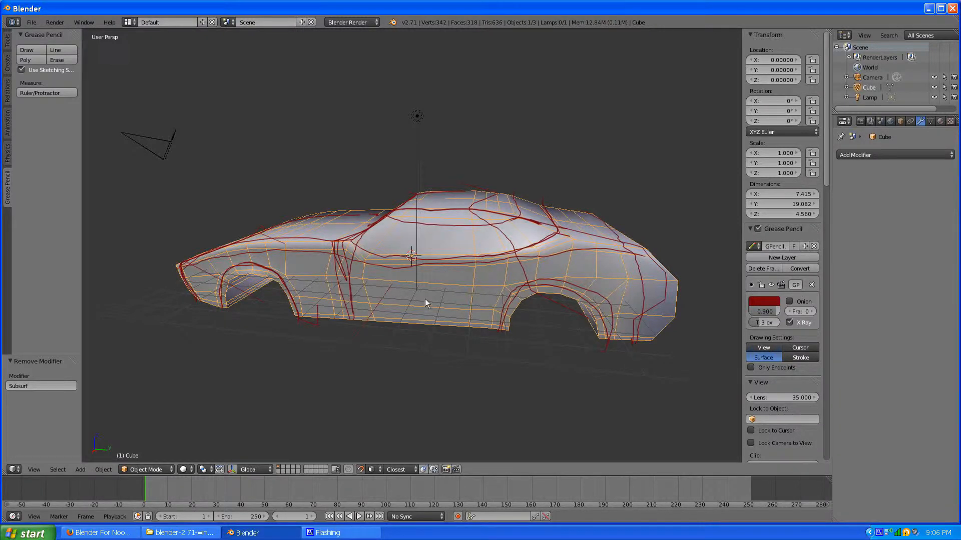
middle_drag(424, 299, 501, 299)
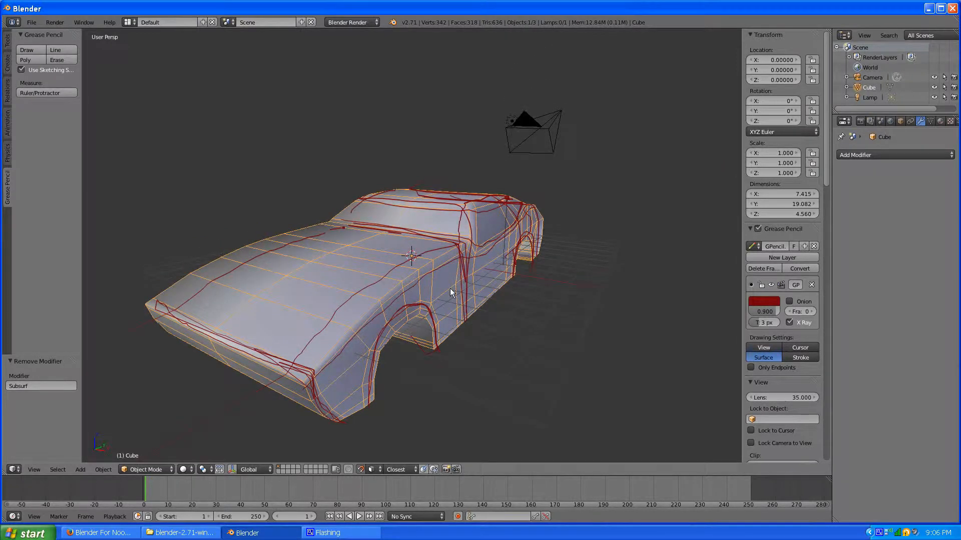
middle_drag(411, 259, 367, 260)
mouse_move(514, 255)
middle_down()
mouse_move(474, 261)
mouse_move(481, 277)
mouse_move(521, 272)
middle_up()
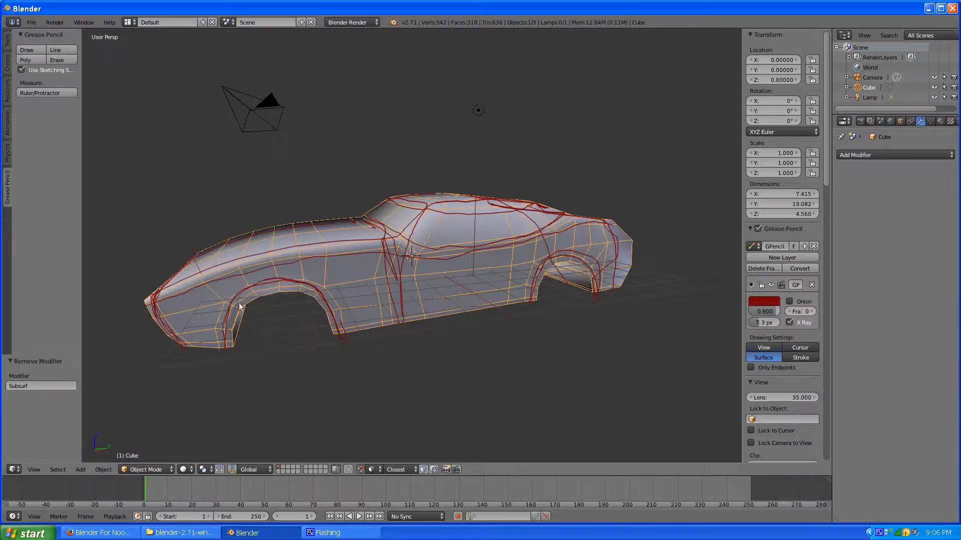
Inspect the sketched guide lines against the mesh edges around the hood, wheel arches, side windows and roof.
middle_drag(334, 338, 297, 279)
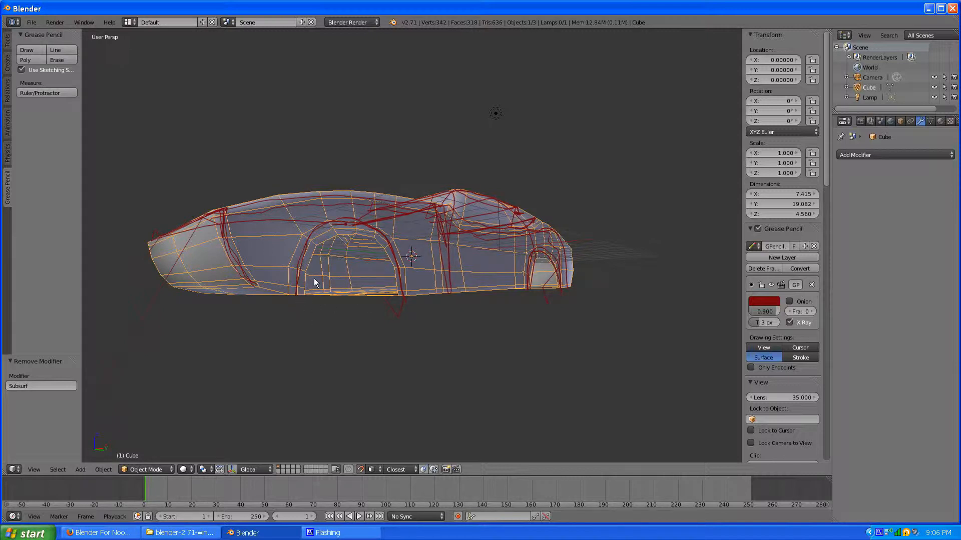
middle_drag(375, 267, 393, 308)
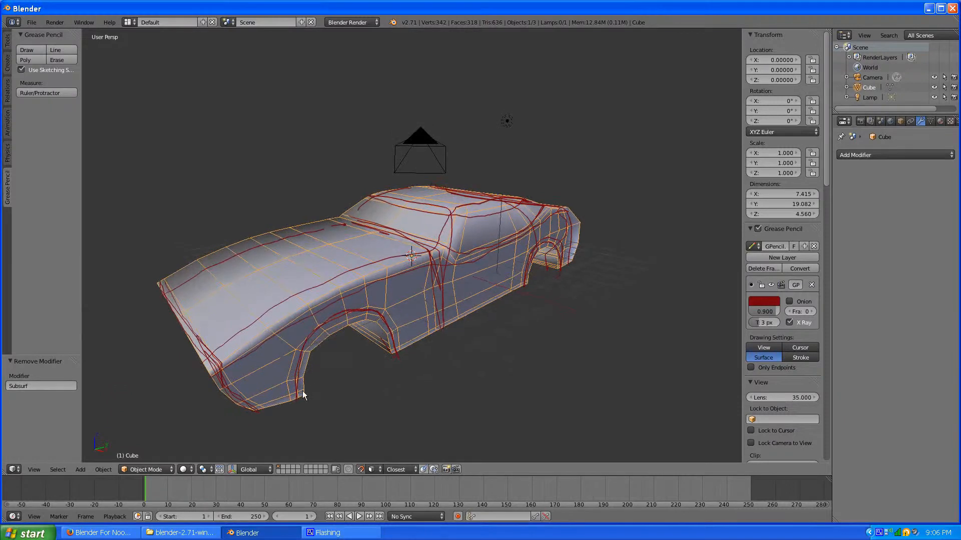
middle_drag(467, 247, 431, 286)
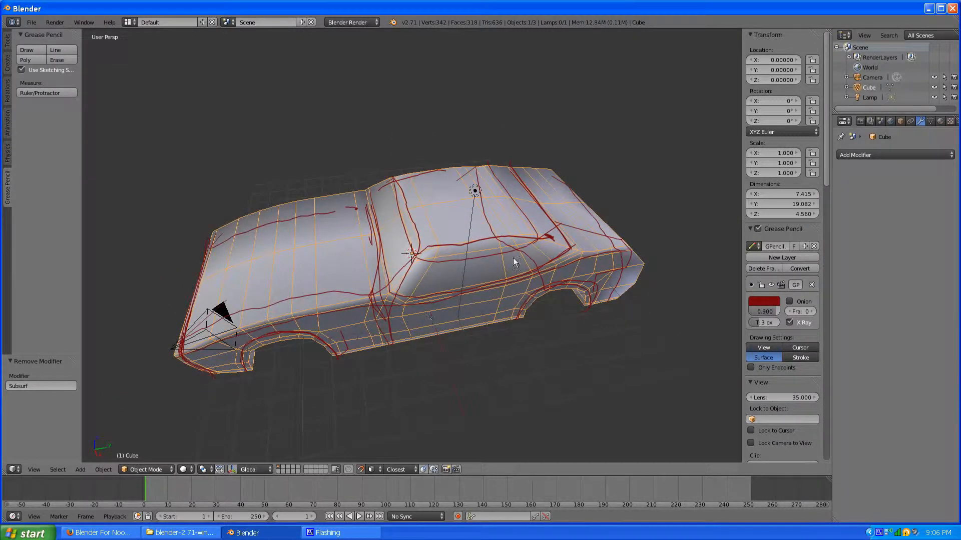
middle_drag(564, 230, 578, 207)
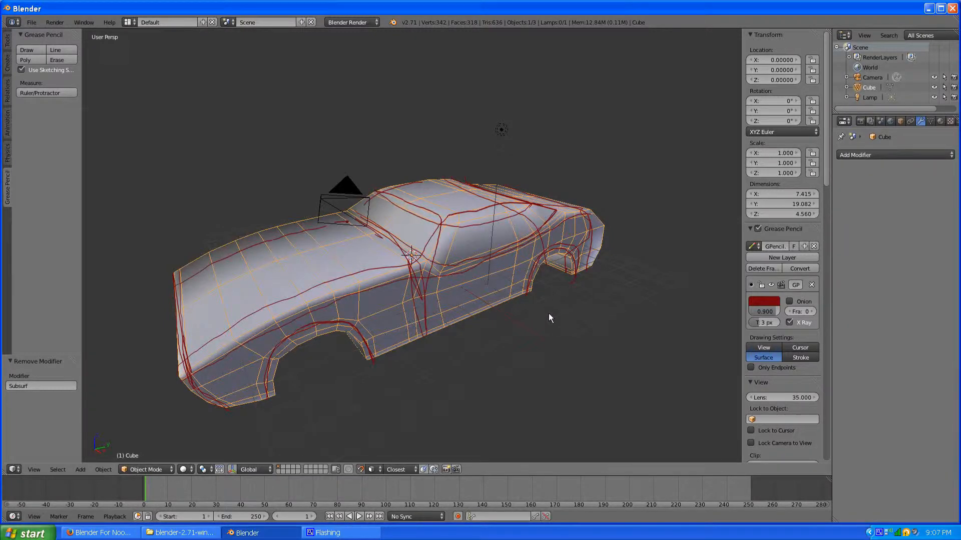
mouse_move(512, 278)
middle_down()
mouse_move(521, 302)
mouse_move(506, 300)
mouse_move(530, 296)
mouse_move(510, 296)
mouse_move(504, 280)
middle_up()
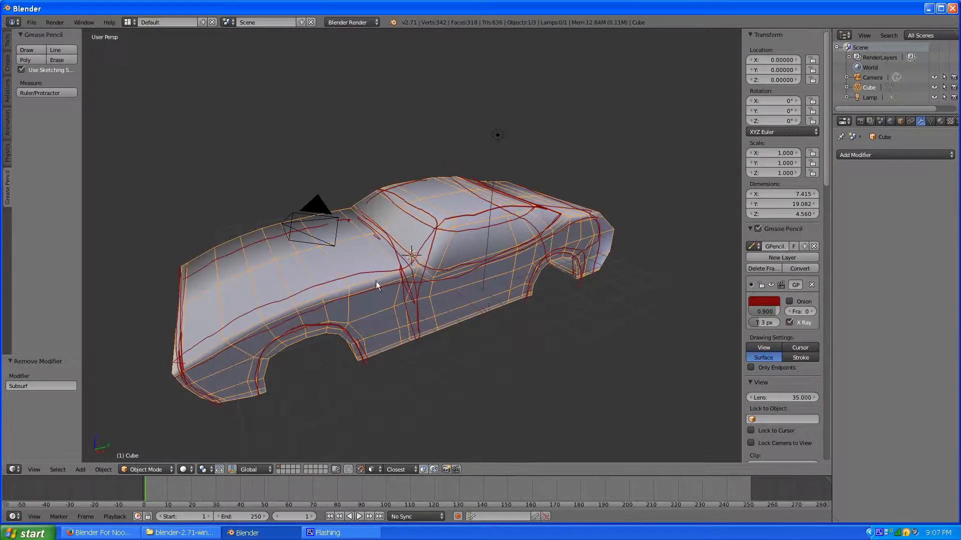
middle_drag(573, 224, 497, 238)
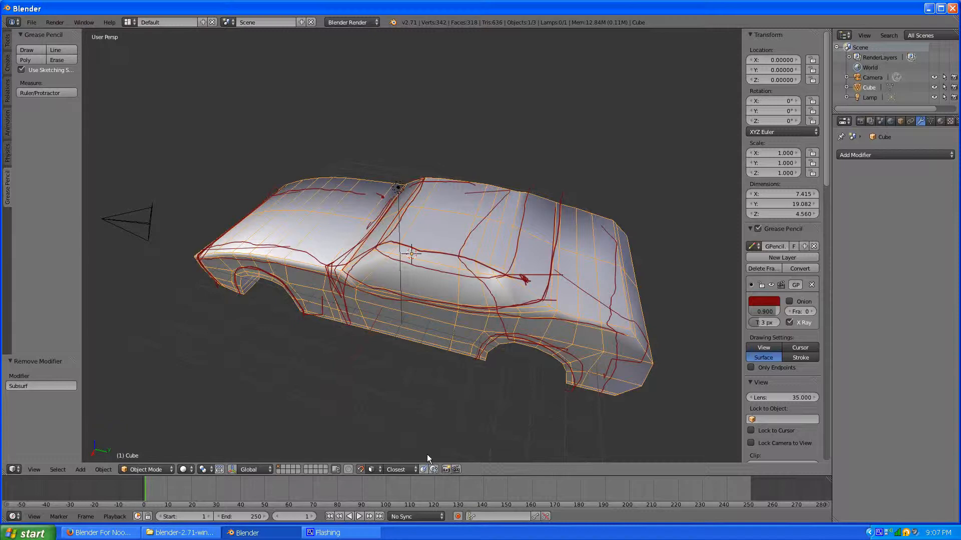
Draw Grease Pencil lines down the front fender and along the body's lower edge between and beyond the wheel arches.
scroll(427, 455, up, 1)
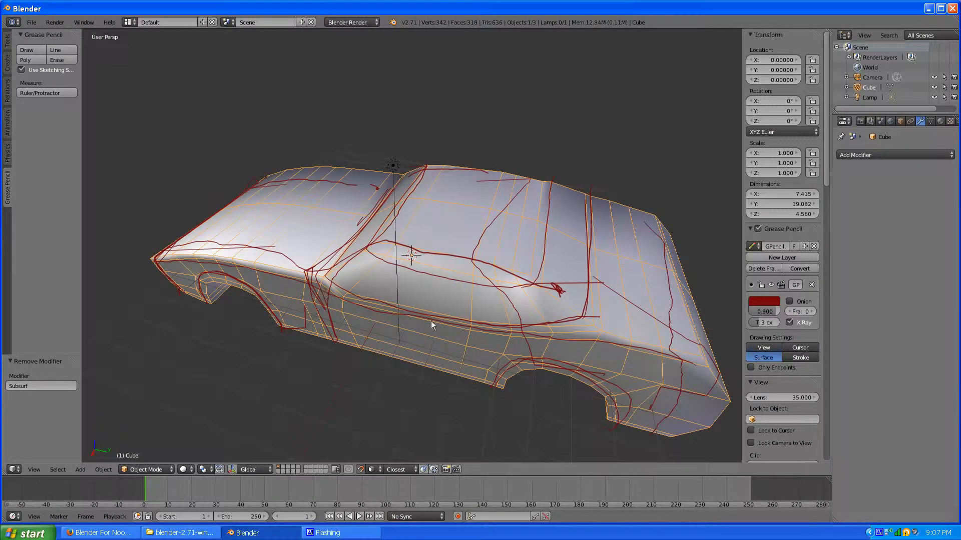
middle_drag(464, 381, 481, 362)
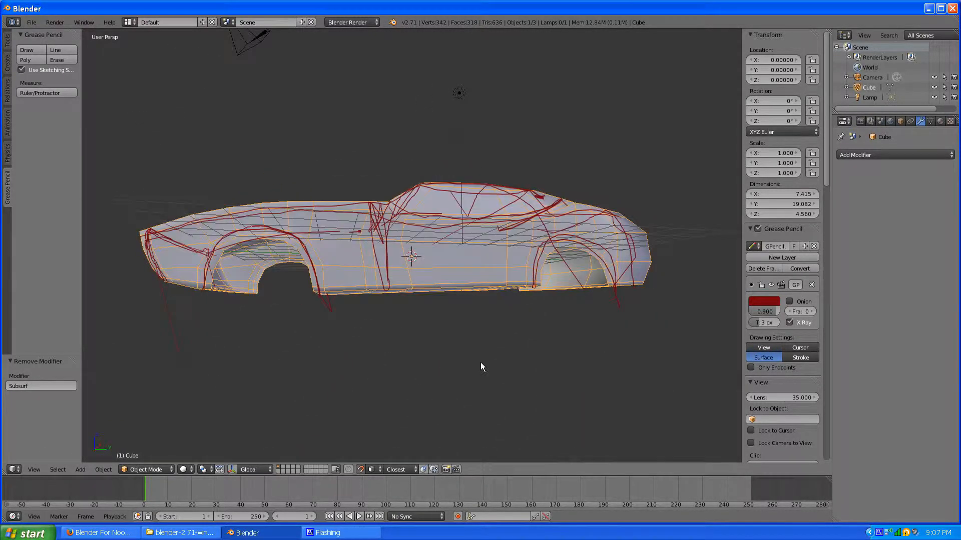
scroll(480, 362, up, 1)
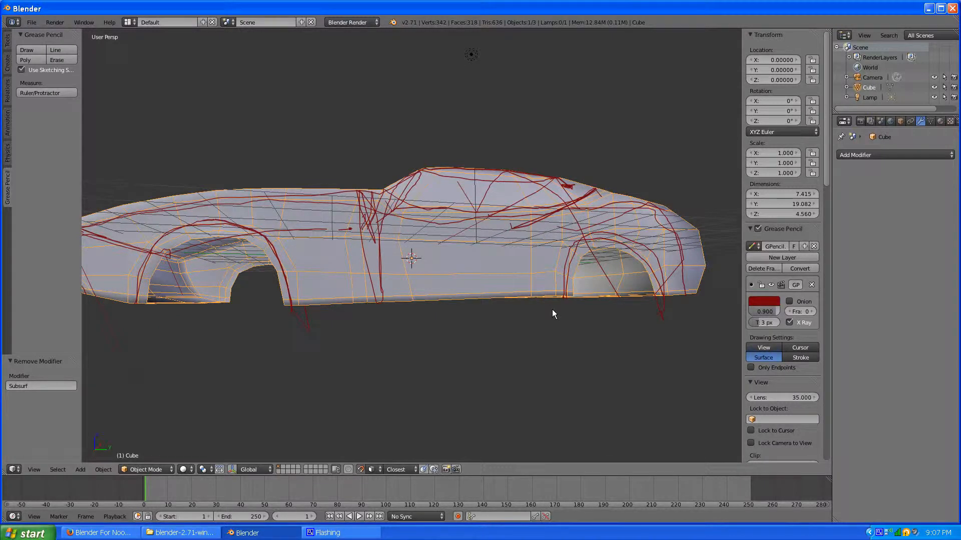
click(27, 50)
drag(234, 160, 245, 270)
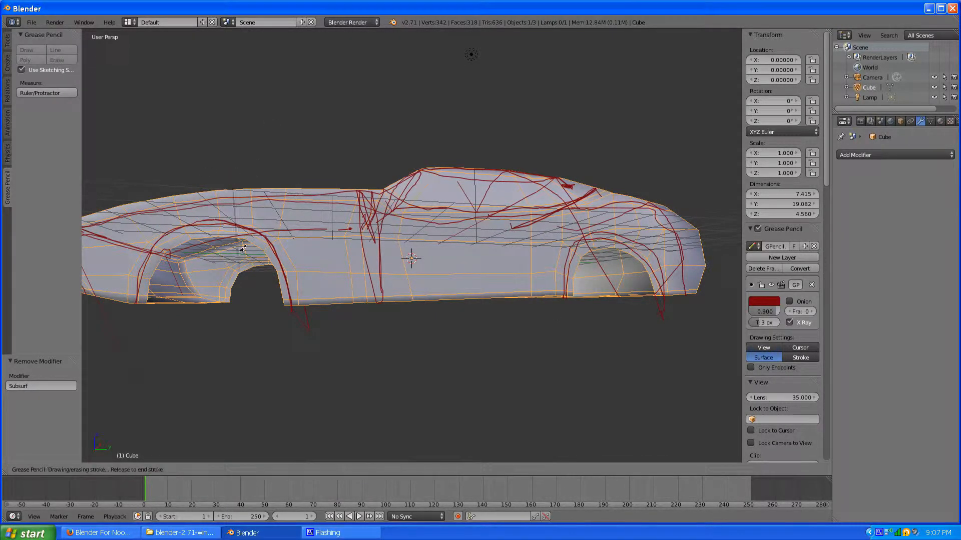
drag(268, 160, 278, 269)
drag(323, 161, 329, 305)
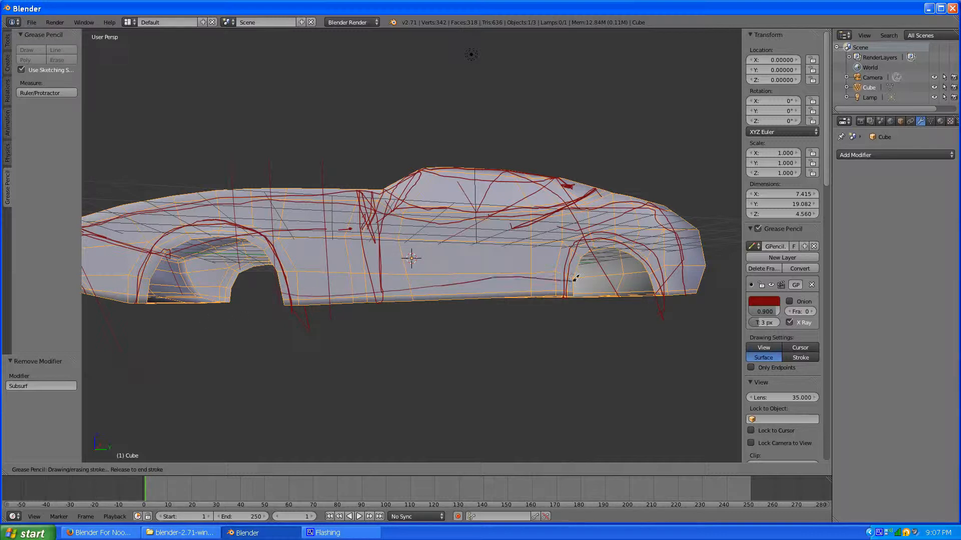
drag(654, 289, 700, 294)
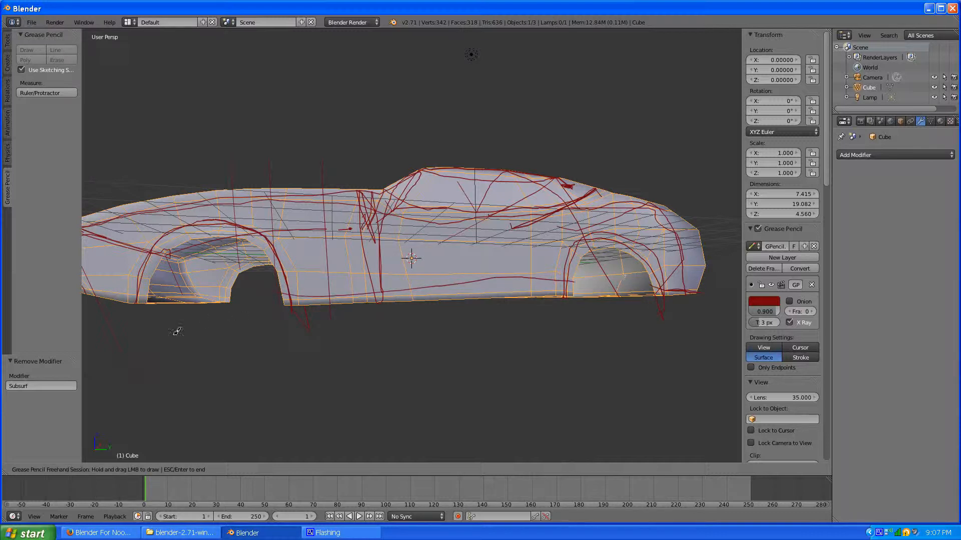
drag(149, 293, 80, 292)
Sketch Grease Pencil strokes along the lower body edges and across the underside of the car.
middle_drag(567, 231, 341, 334)
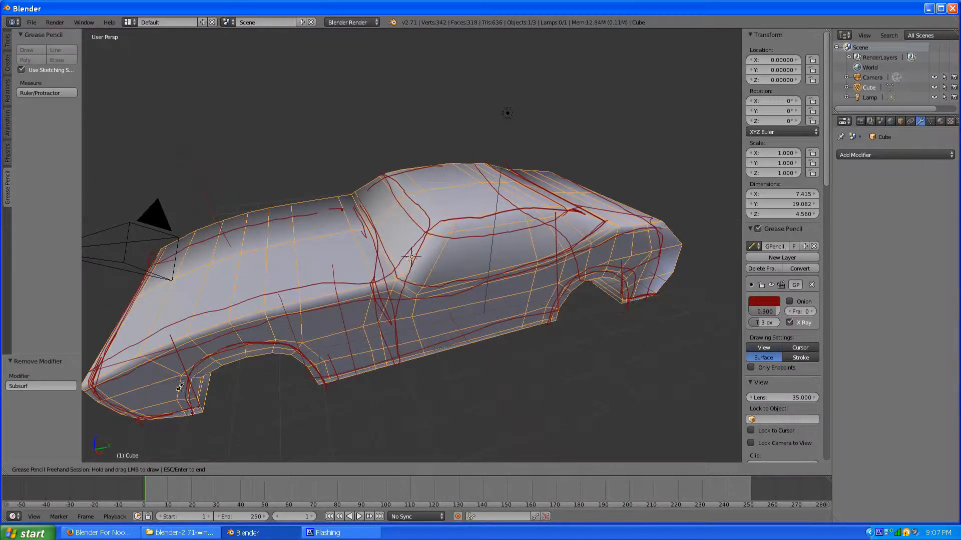
middle_drag(468, 276, 508, 222)
drag(496, 216, 537, 308)
drag(666, 161, 650, 293)
drag(255, 285, 493, 229)
mouse_move(351, 325)
mouse_down()
mouse_move(391, 330)
mouse_move(510, 304)
mouse_up()
drag(481, 232, 502, 226)
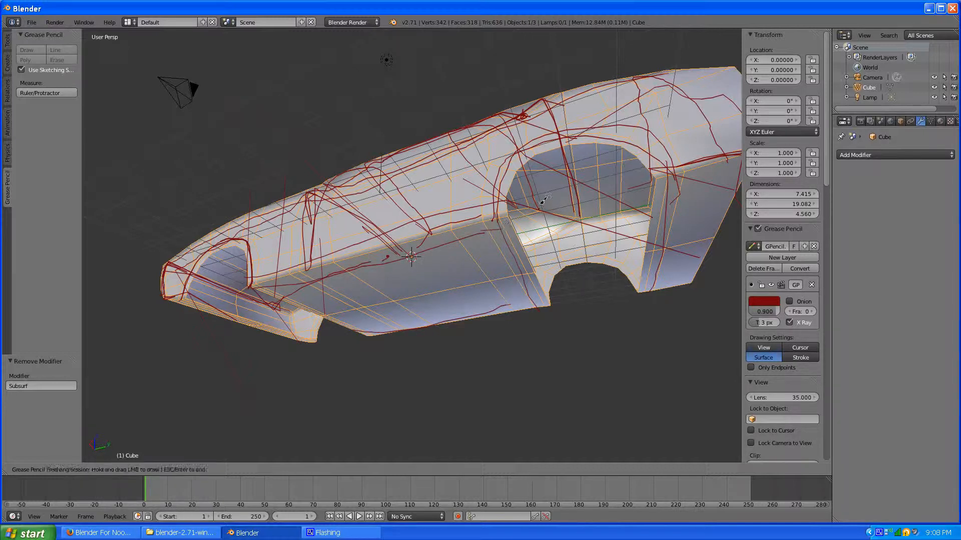
drag(657, 190, 726, 177)
drag(166, 302, 164, 304)
mouse_move(592, 267)
middle_down()
mouse_move(564, 279)
mouse_move(549, 261)
mouse_move(512, 265)
middle_up()
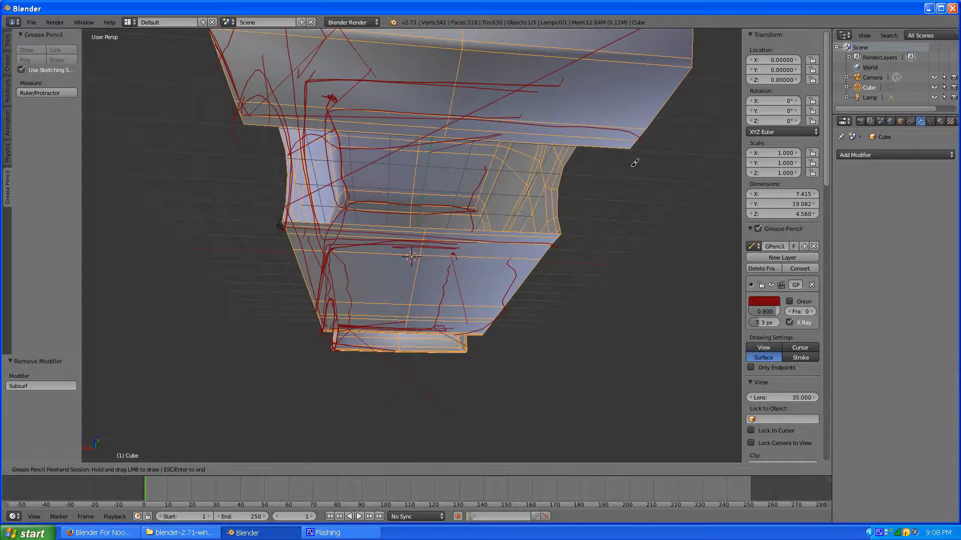
middle_drag(644, 74, 660, 173)
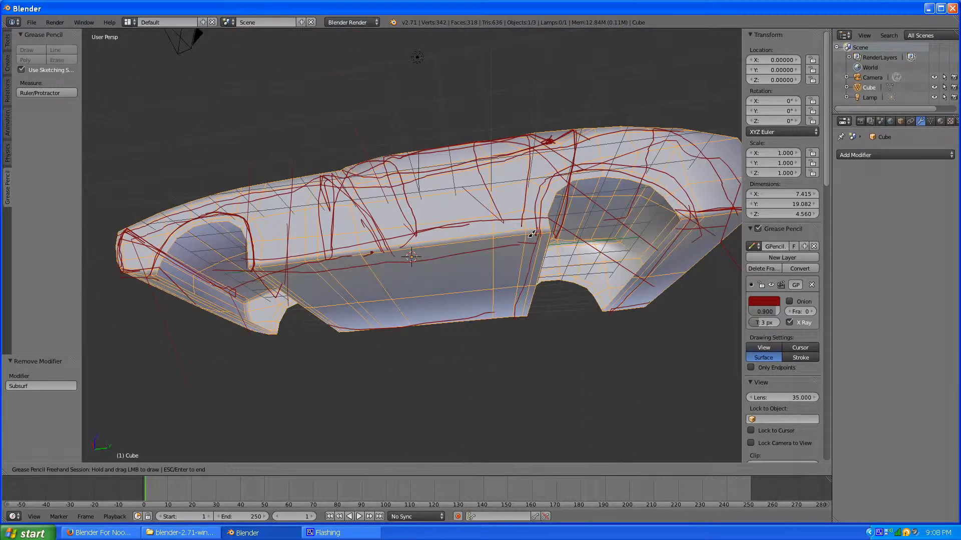
Sketch further Grease Pencil strokes over the car's side, hood, roof and rear deck to mark the edge flow.
middle_drag(532, 233, 399, 333)
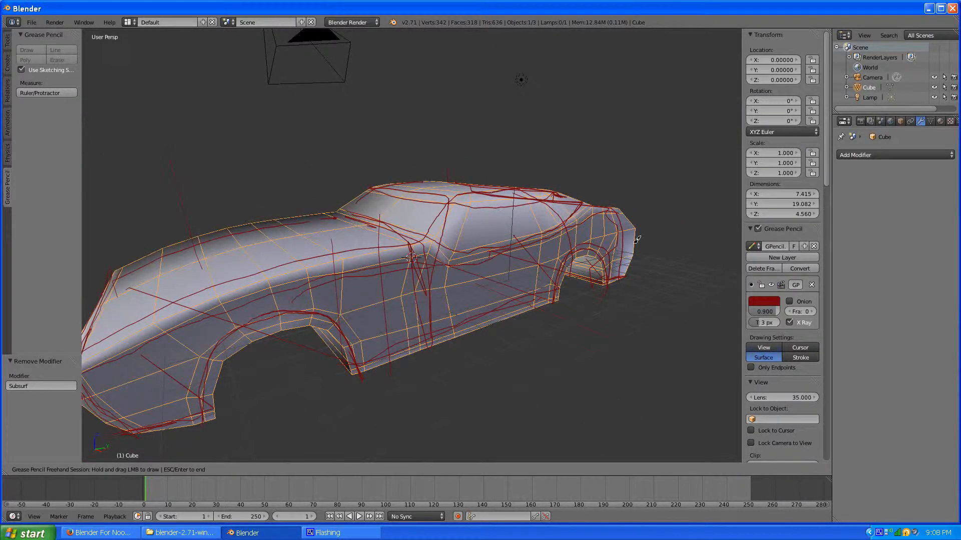
middle_drag(636, 240, 265, 286)
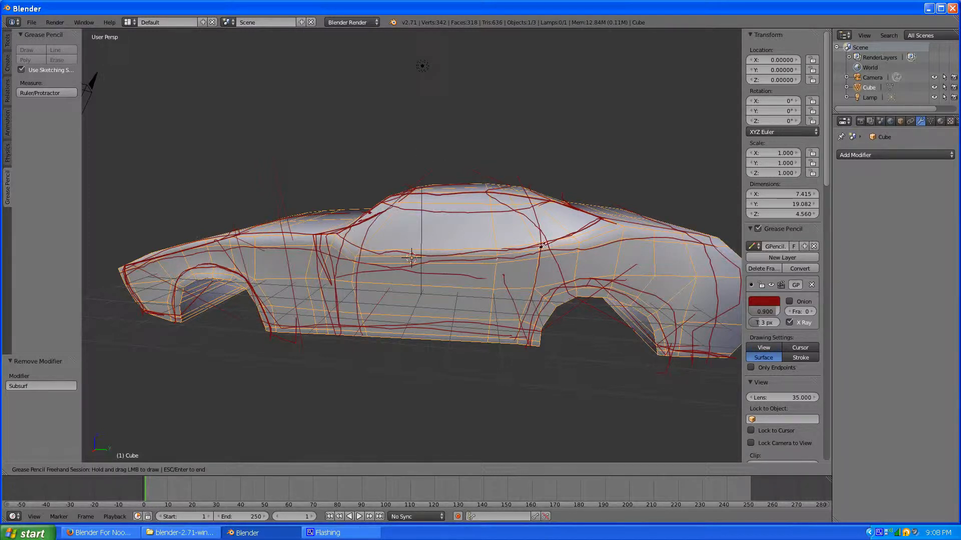
middle_drag(371, 286, 421, 309)
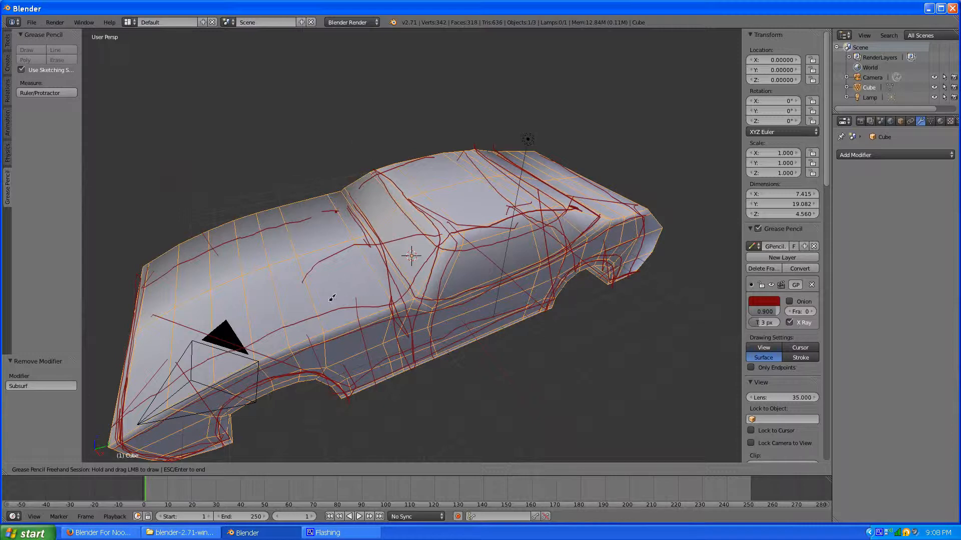
mouse_move(467, 245)
middle_down()
mouse_move(503, 197)
mouse_move(85, 165)
mouse_move(542, 205)
middle_up()
drag(447, 169, 673, 246)
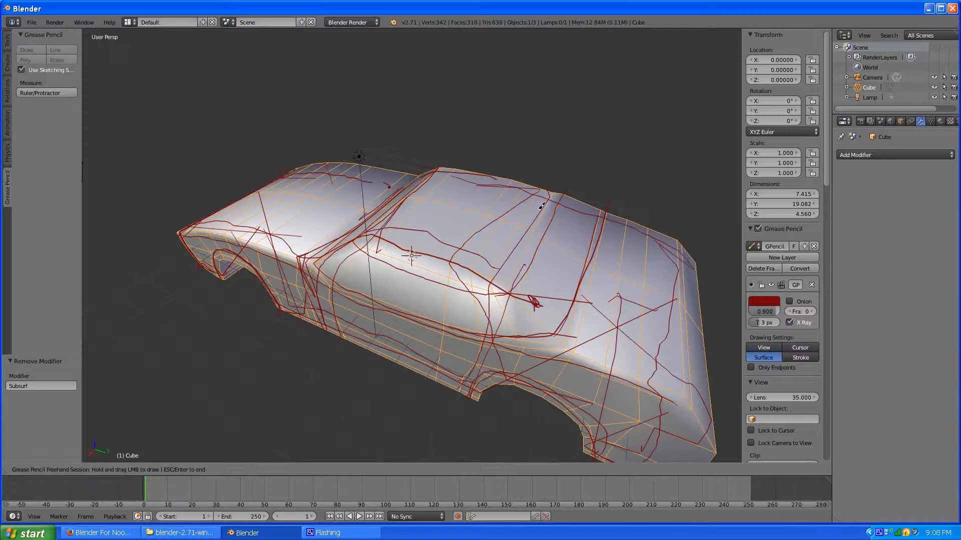
middle_drag(318, 189, 442, 213)
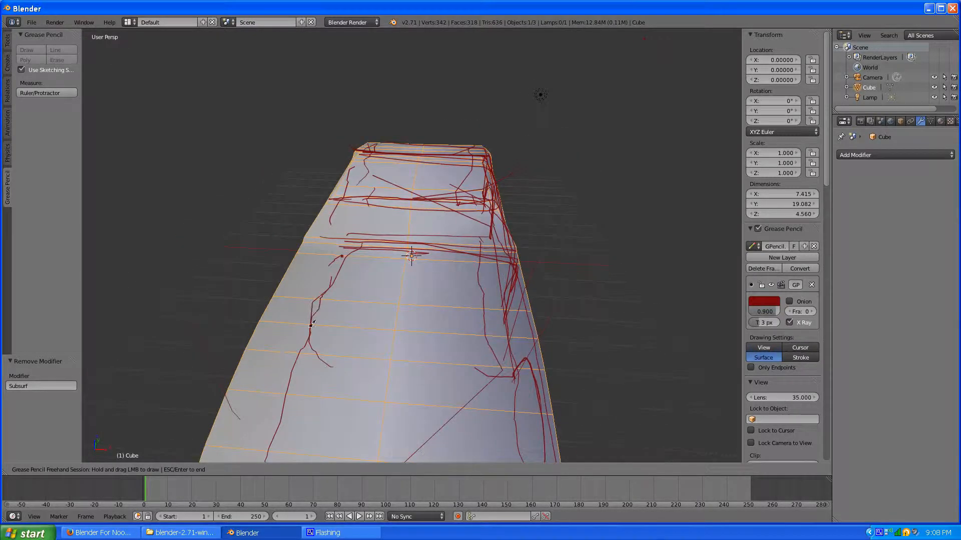
drag(310, 325, 340, 195)
middle_drag(424, 220, 327, 209)
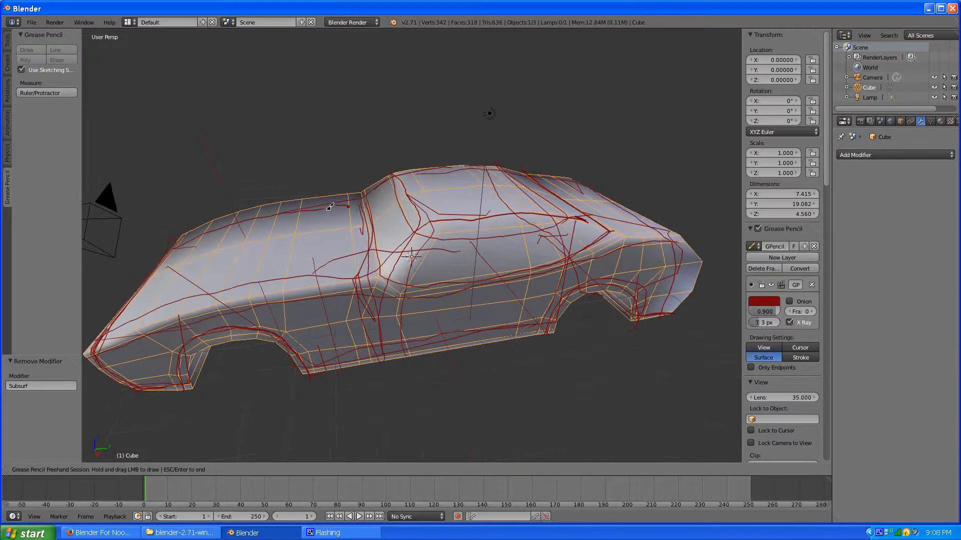